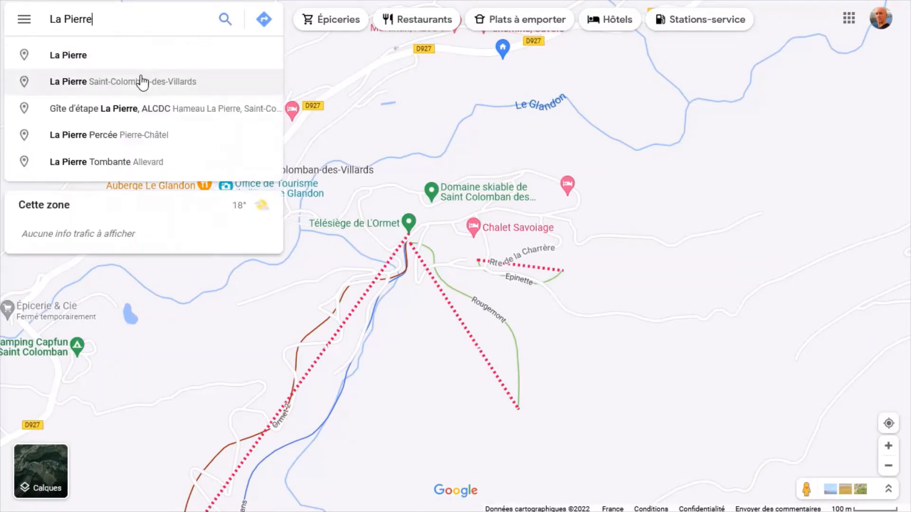
Show La Pierre in Saint-Colomban-des-Villards and close in on the roads around Télésiège de L'Ormet.
{"action": "left_click", "coordinate": [141, 77]}
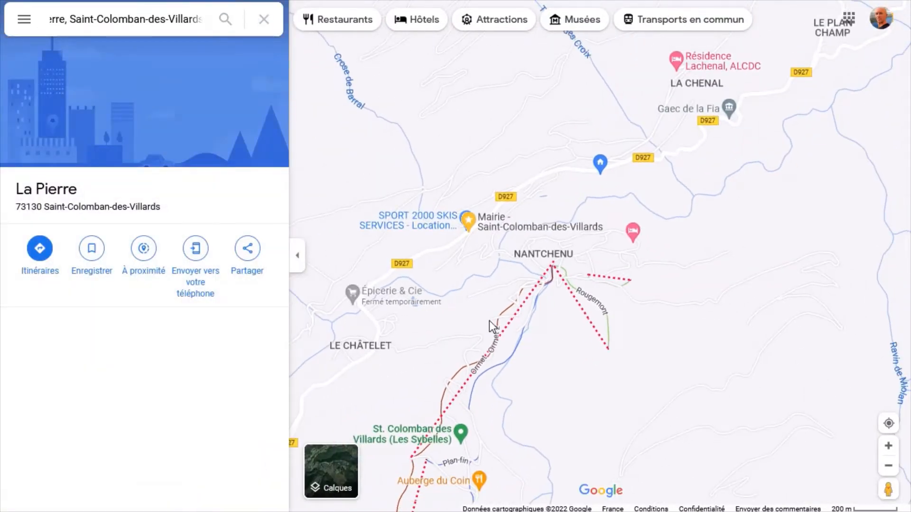
{"action": "scroll", "coordinate": [489, 321], "scroll_direction": "up", "scroll_amount": 3}
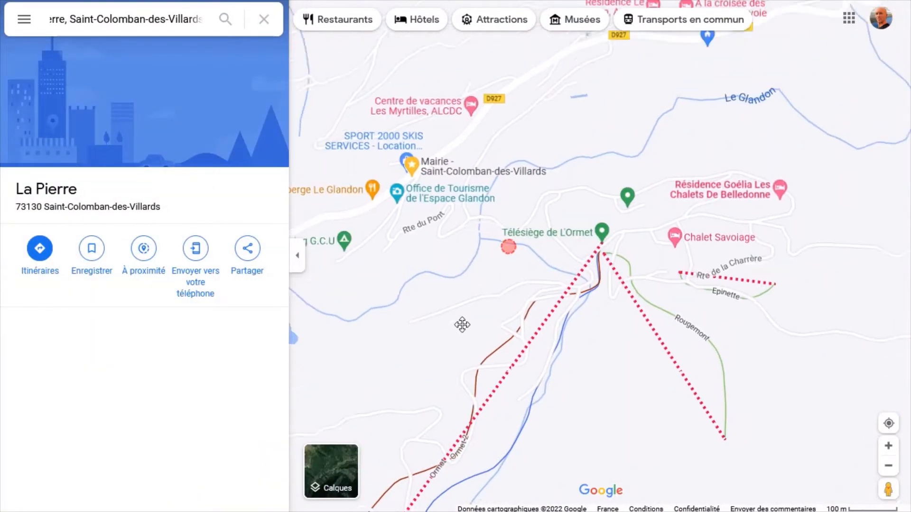
{"action": "left_click_drag", "start_coordinate": [462, 324], "coordinate": [453, 351]}
{"action": "scroll", "coordinate": [454, 351], "scroll_direction": "up", "scroll_amount": 2}
{"action": "left_click_drag", "start_coordinate": [577, 281], "coordinate": [432, 346]}
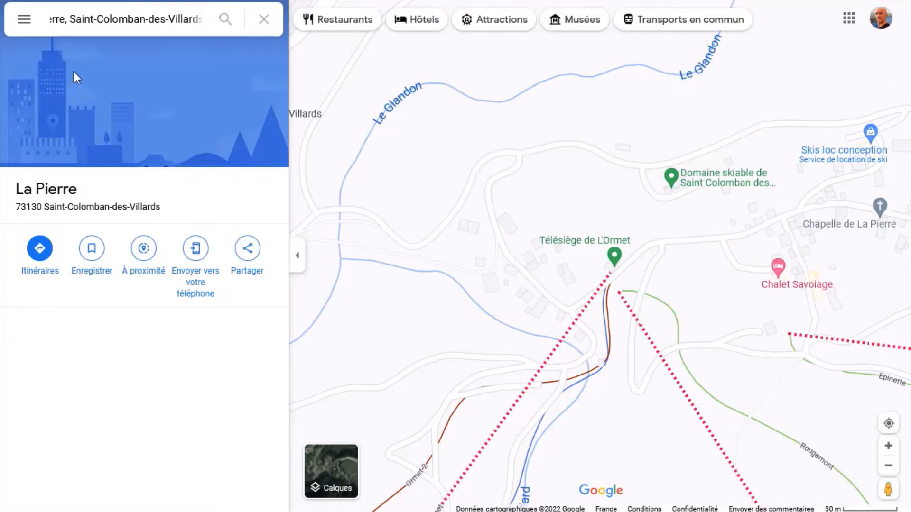
Start a map edit for incorrect information and consult the road names on the La Pierre-Nanchenu plan in La Pierre.pdf.
{"action": "left_click", "coordinate": [24, 19]}
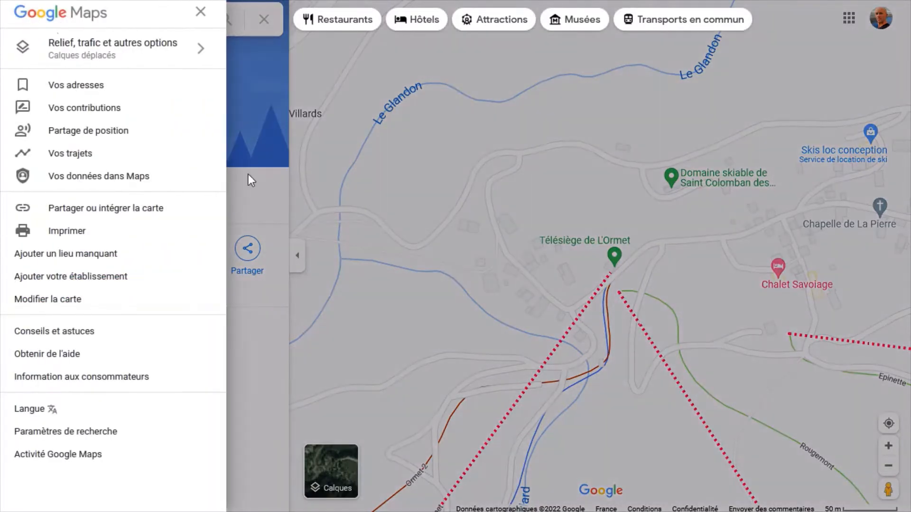
{"action": "left_click", "coordinate": [44, 302]}
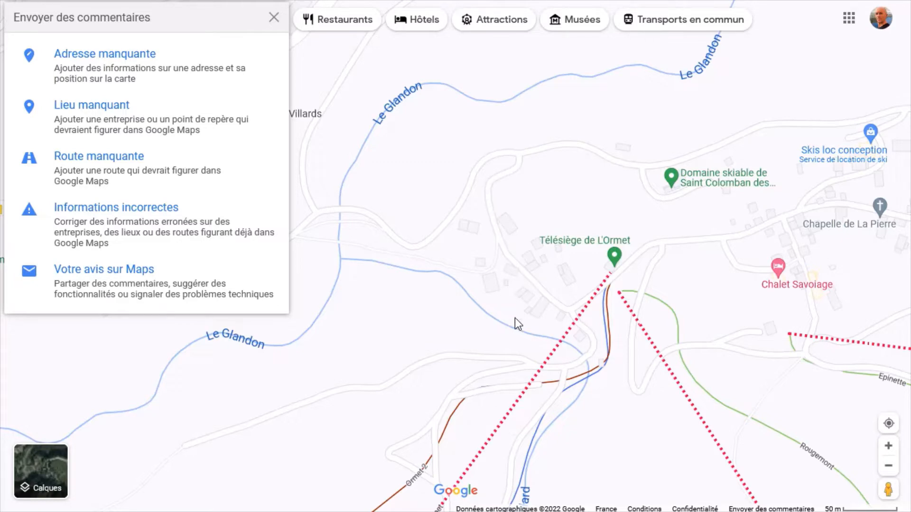
{"action": "scroll", "coordinate": [504, 207], "scroll_direction": "up", "scroll_amount": 3}
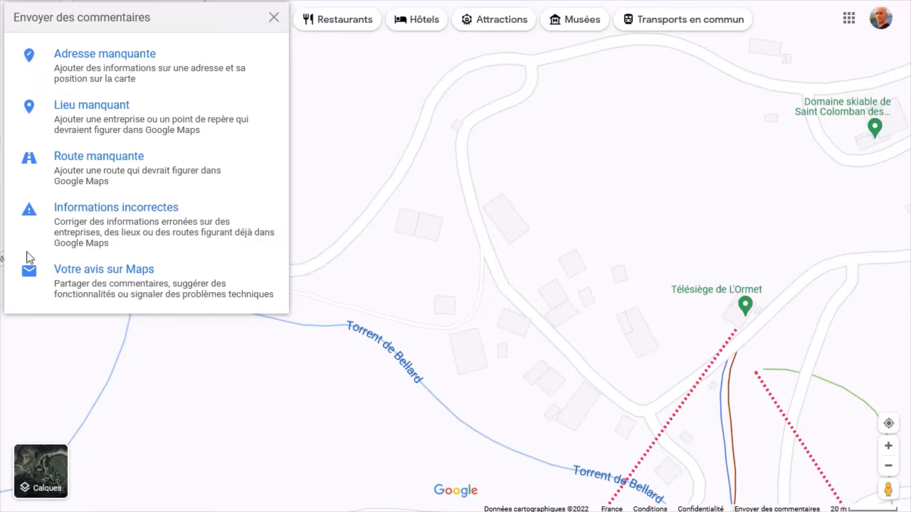
{"action": "left_click", "coordinate": [90, 231]}
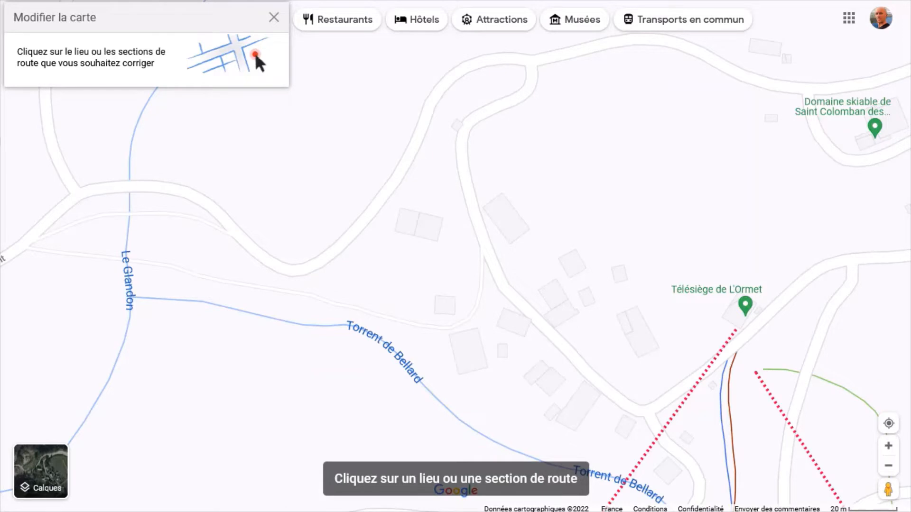
{"action": "left_click", "coordinate": [76, 142]}
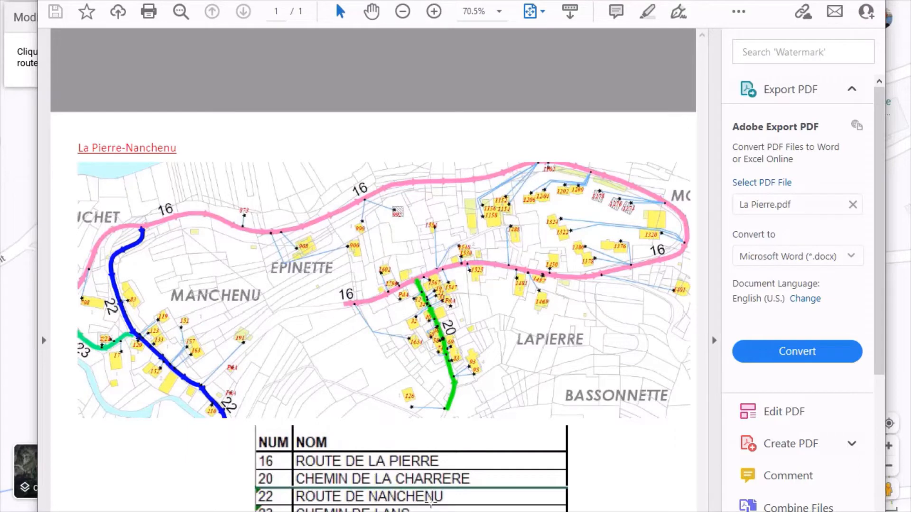
{"action": "key", "text": "super+Down"}
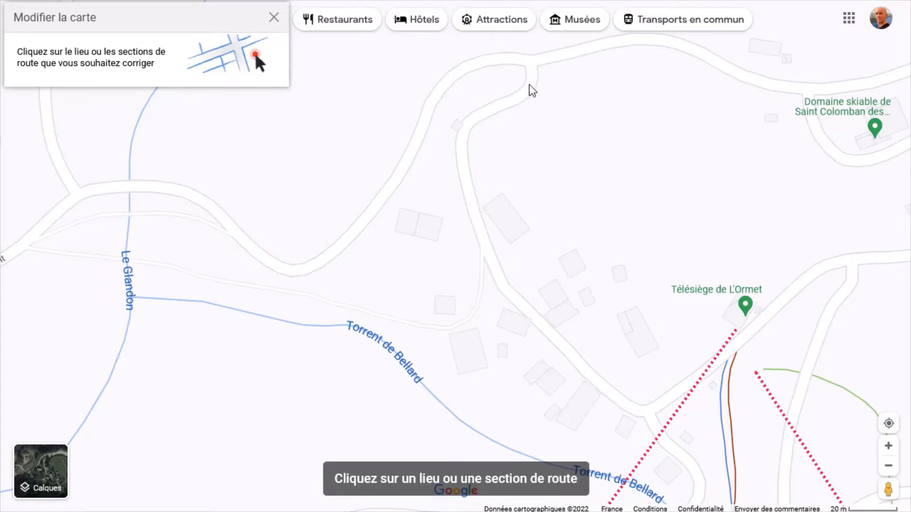
Select for correction the unnamed side road that branches south from the junction northwest of Télésiège de L'Ormet.
{"action": "left_click", "coordinate": [501, 186]}
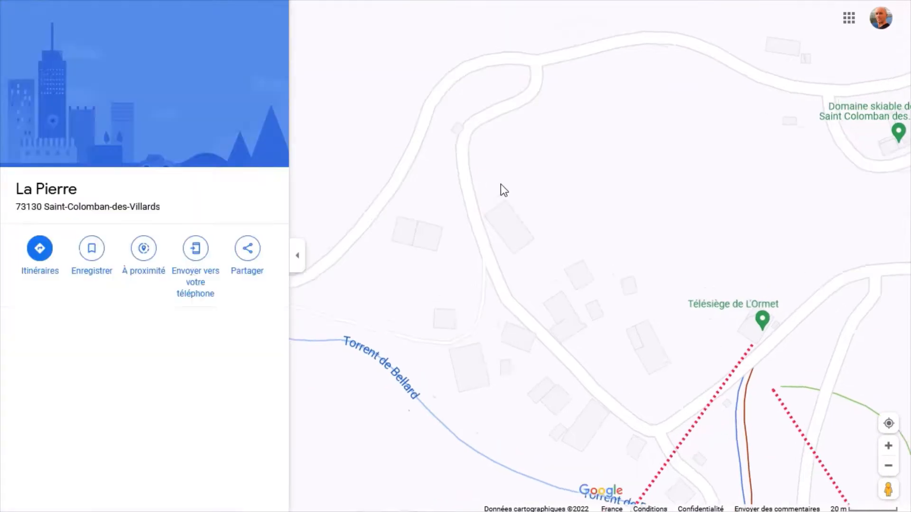
{"action": "left_click", "coordinate": [111, 200]}
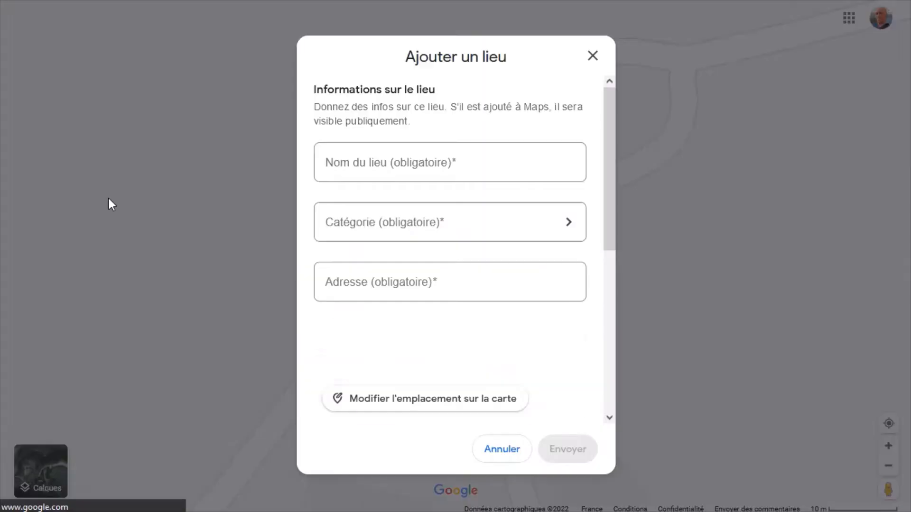
{"action": "left_click", "coordinate": [593, 56]}
{"action": "left_click", "coordinate": [56, 129]}
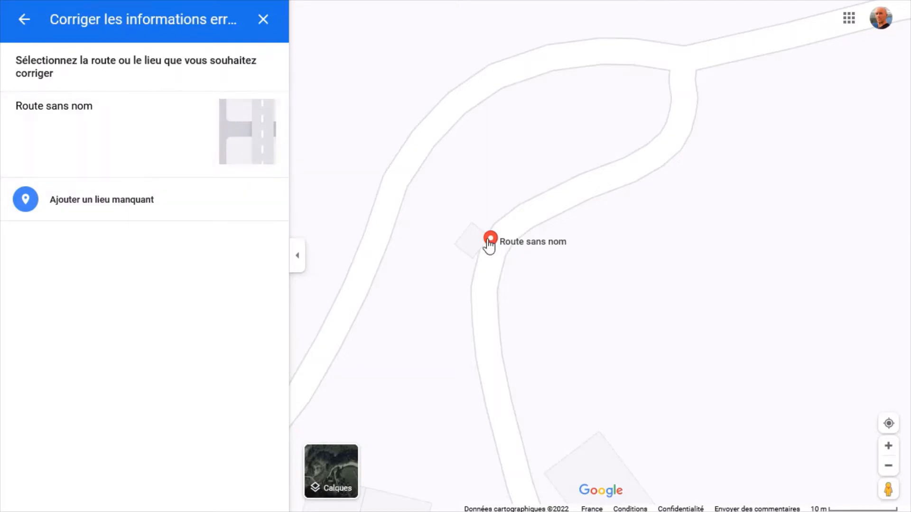
{"action": "mouse_move", "coordinate": [495, 247]}
{"action": "left_click", "coordinate": [148, 133]}
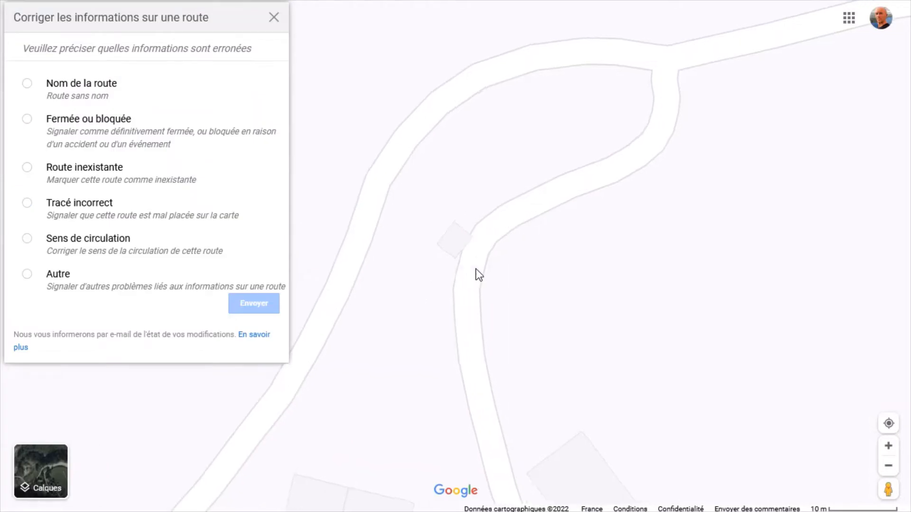
Submit "Route de Nanchenu" as the correct name of the selected road and close the thank-you message.
{"action": "left_click", "coordinate": [50, 90]}
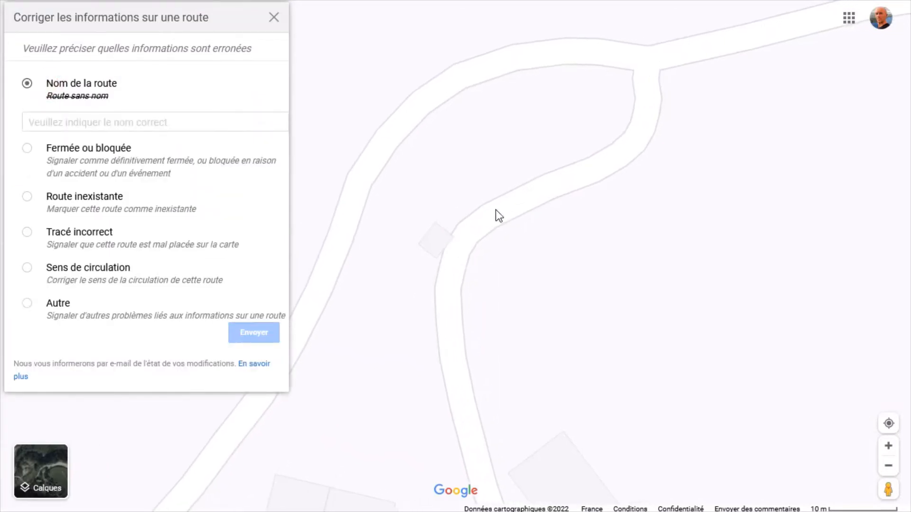
{"action": "left_click", "coordinate": [65, 124]}
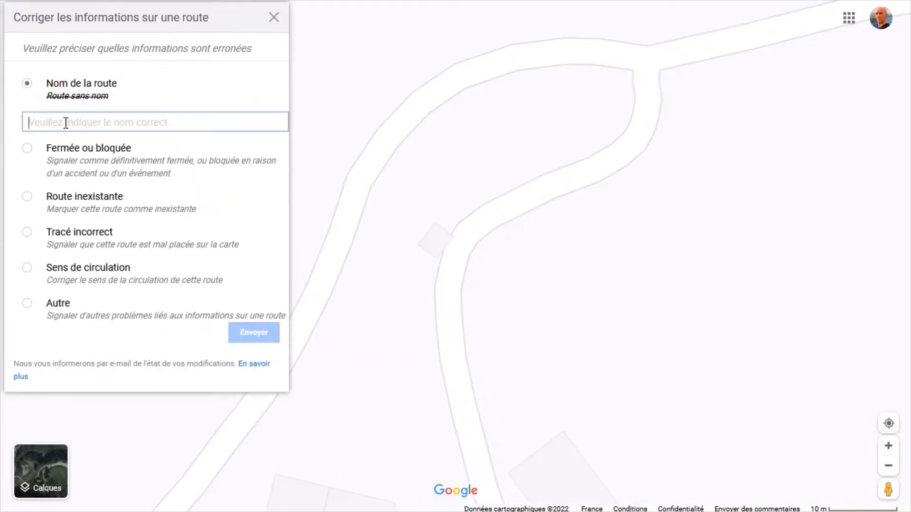
{"action": "type", "text": "Route de "}
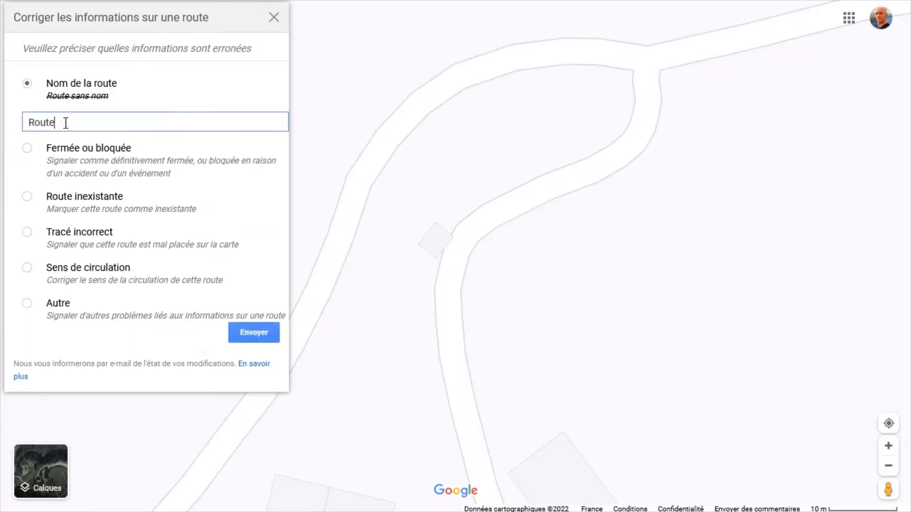
{"action": "type", "text": "Nanchenu"}
{"action": "left_click", "coordinate": [252, 332]}
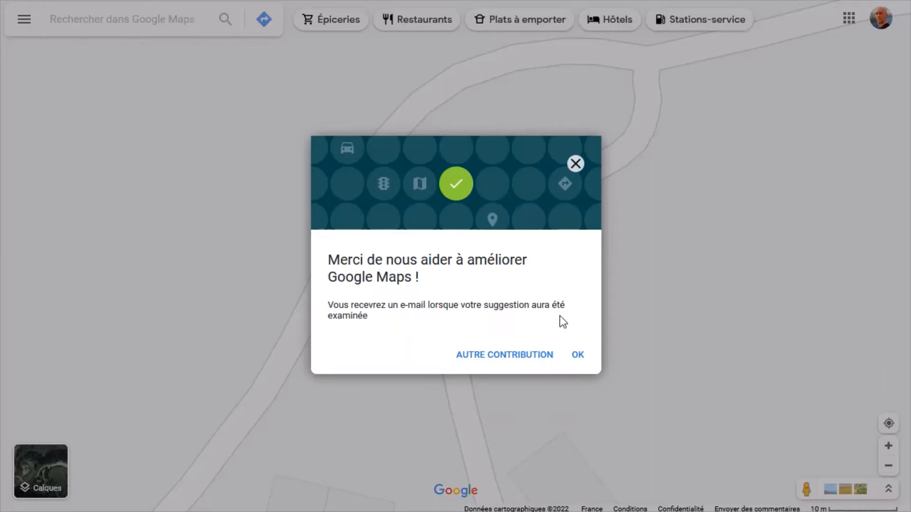
{"action": "left_click", "coordinate": [578, 360]}
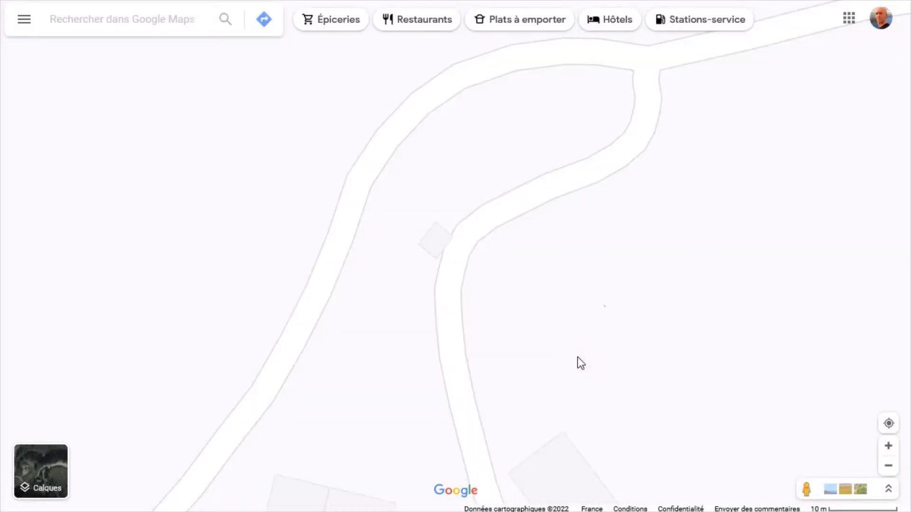
Examine the course of the upper road from the Route de Nanchenu junction past Domaine skiable de Saint Colomban towards Skis loc conception.
{"action": "scroll", "coordinate": [716, 260], "scroll_direction": "down", "scroll_amount": 1}
{"action": "left_click_drag", "start_coordinate": [780, 205], "coordinate": [505, 338]}
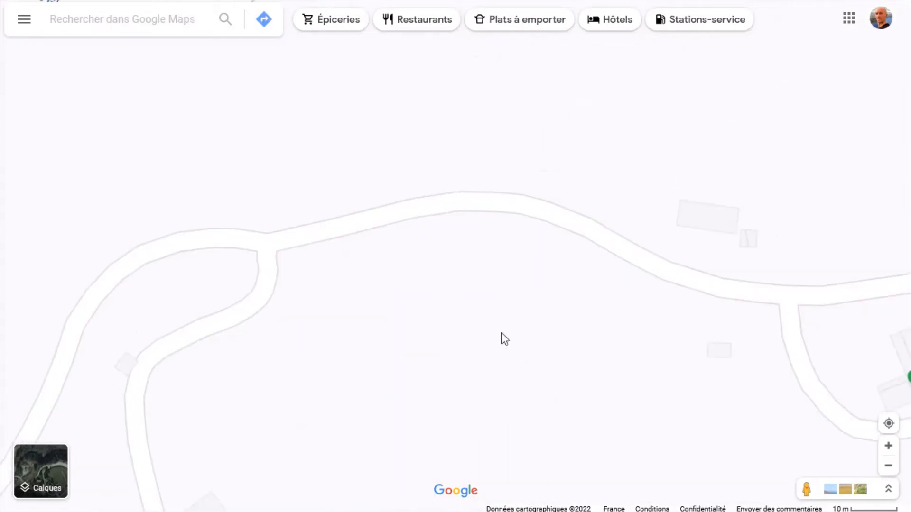
{"action": "scroll", "coordinate": [574, 351], "scroll_direction": "down", "scroll_amount": 1}
{"action": "left_click_drag", "start_coordinate": [677, 387], "coordinate": [394, 315]}
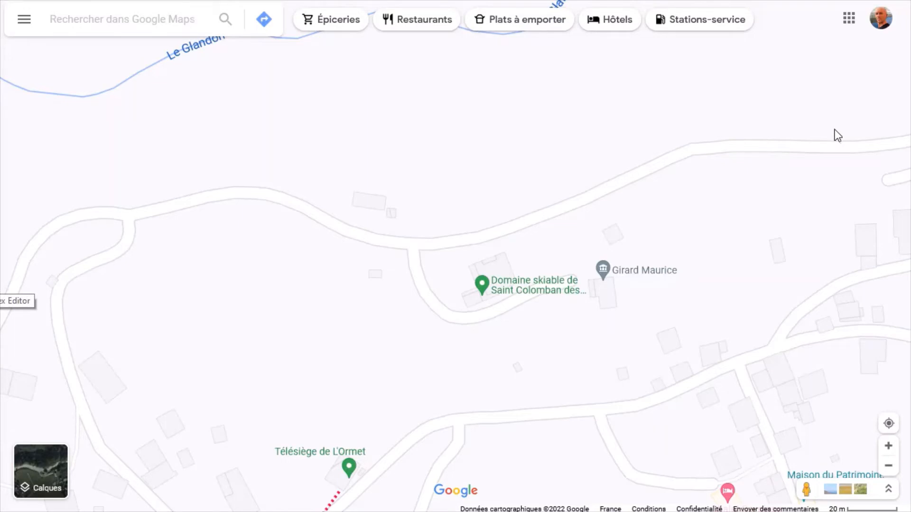
{"action": "left_click_drag", "start_coordinate": [758, 234], "coordinate": [589, 218]}
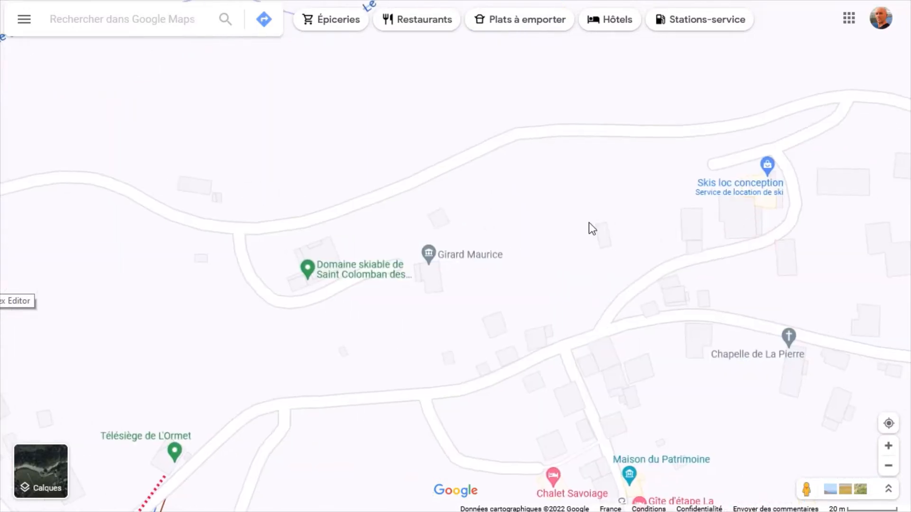
{"action": "scroll", "coordinate": [588, 226], "scroll_direction": "up", "scroll_amount": 1}
{"action": "left_click_drag", "start_coordinate": [465, 207], "coordinate": [767, 240]}
{"action": "scroll", "coordinate": [758, 244], "scroll_direction": "up", "scroll_amount": 1}
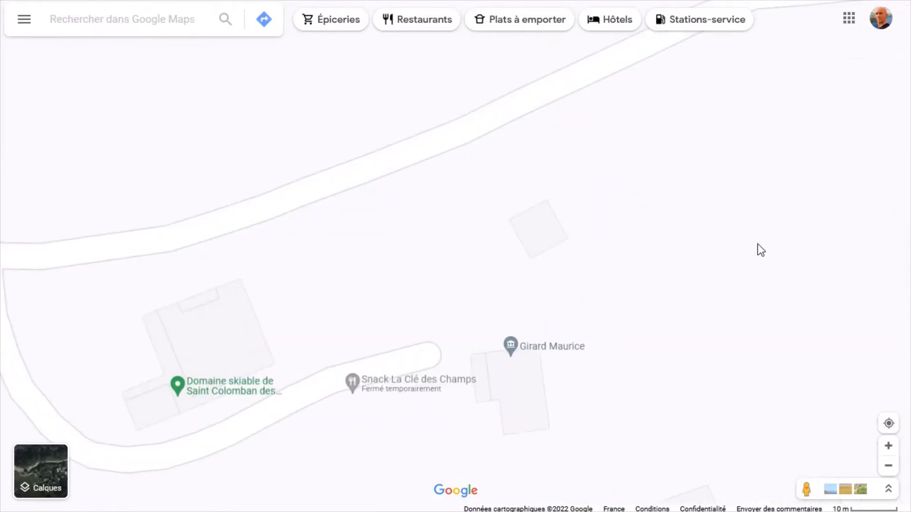
{"action": "scroll", "coordinate": [758, 243], "scroll_direction": "down", "scroll_amount": 1}
{"action": "scroll", "coordinate": [756, 244], "scroll_direction": "down", "scroll_amount": 1}
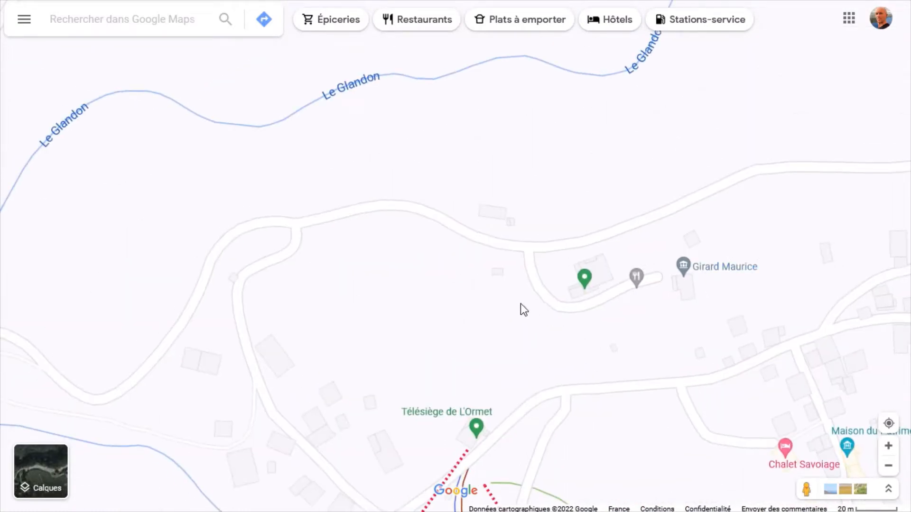
{"action": "left_click_drag", "start_coordinate": [491, 299], "coordinate": [421, 244]}
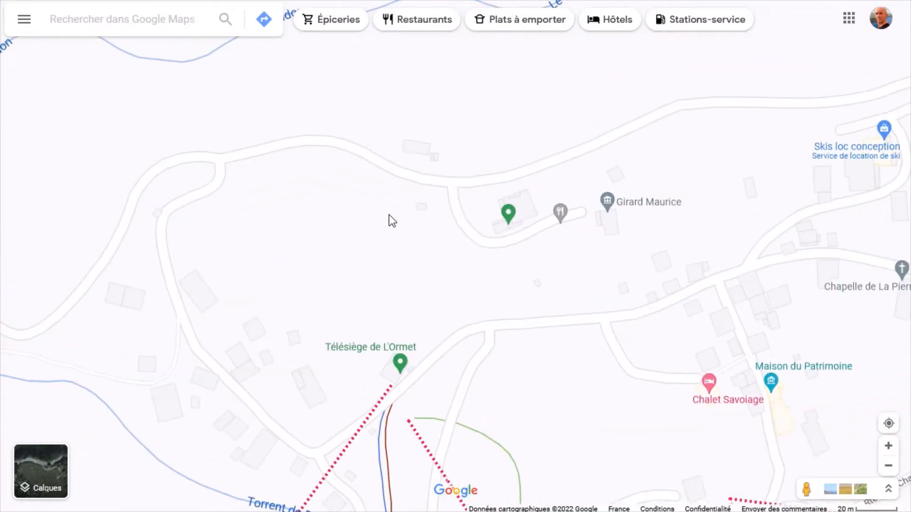
Start another incorrect-information report and select the unnamed upper road just east of the Route de Nanchenu junction.
{"action": "left_click", "coordinate": [27, 25]}
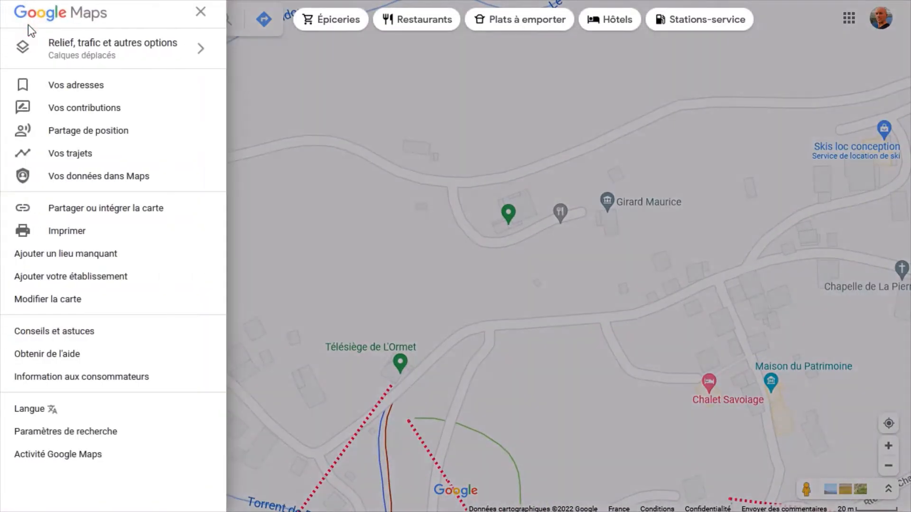
{"action": "left_click", "coordinate": [41, 297]}
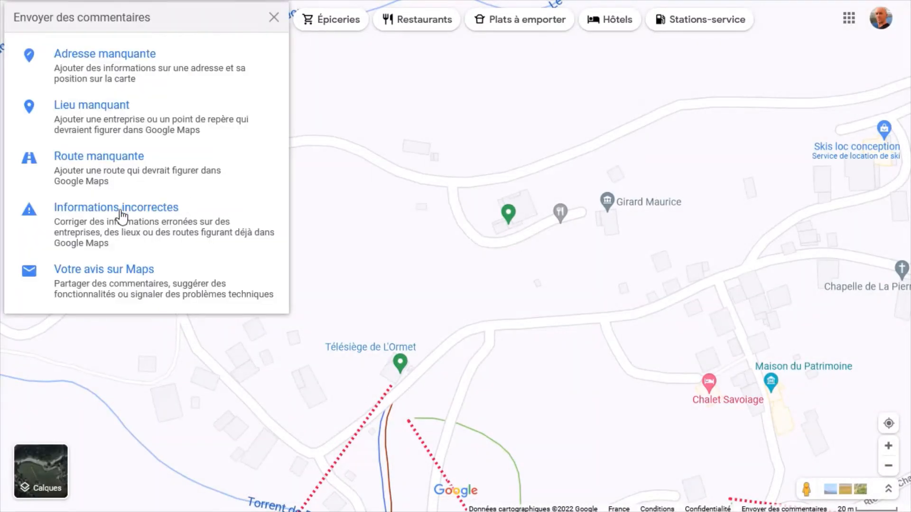
{"action": "left_click", "coordinate": [121, 212]}
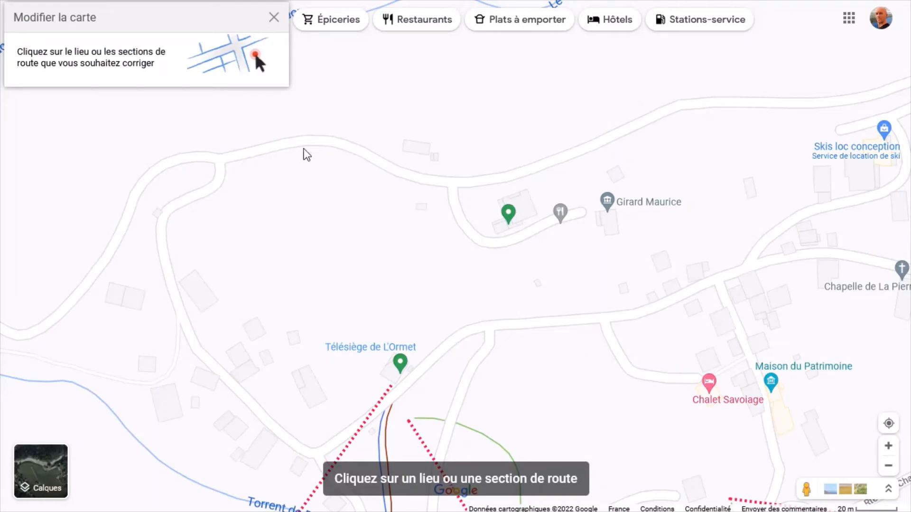
{"action": "left_click", "coordinate": [255, 151]}
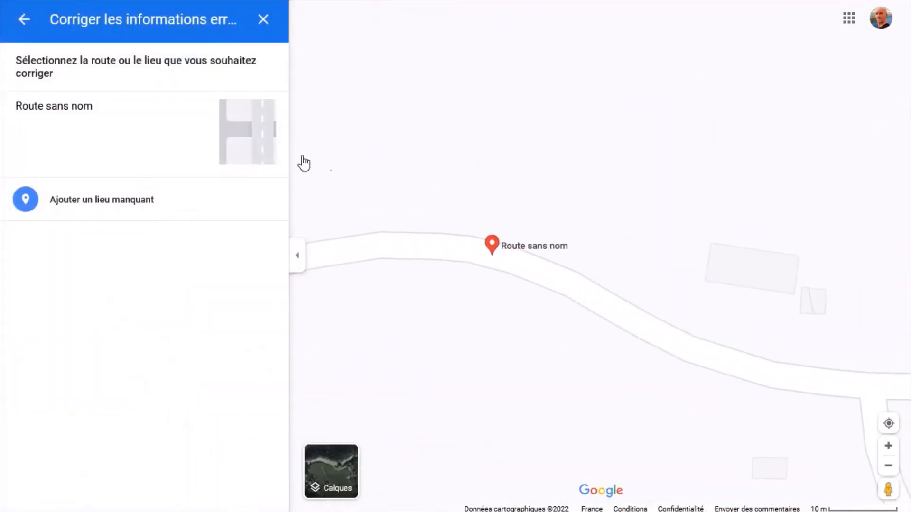
{"action": "left_click", "coordinate": [94, 112]}
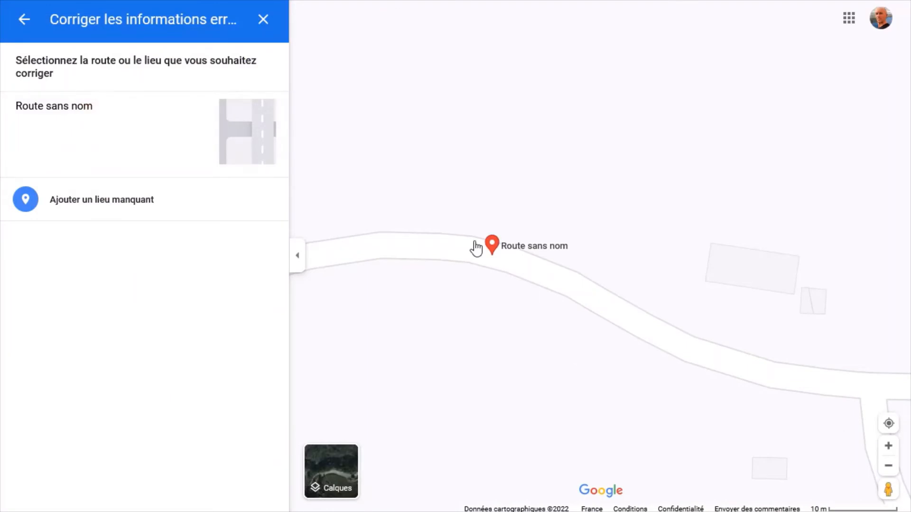
{"action": "left_click", "coordinate": [70, 105]}
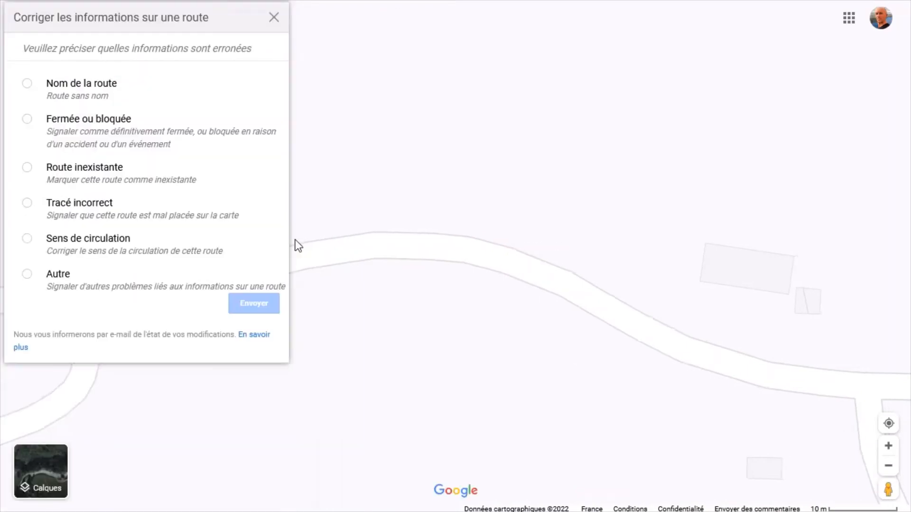
Submit "Route de la Pierre" as the correct name of the selected upper road and close the thank-you message.
{"action": "left_click", "coordinate": [71, 84]}
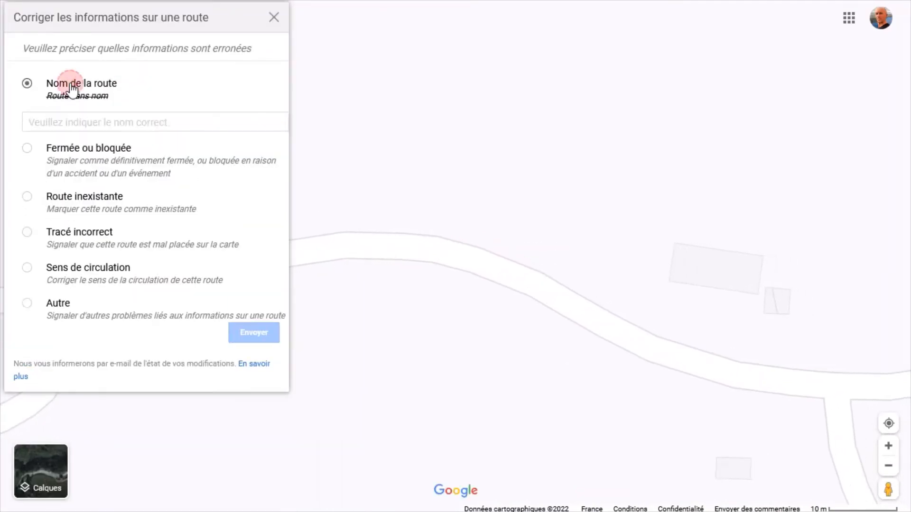
{"action": "left_click", "coordinate": [111, 122]}
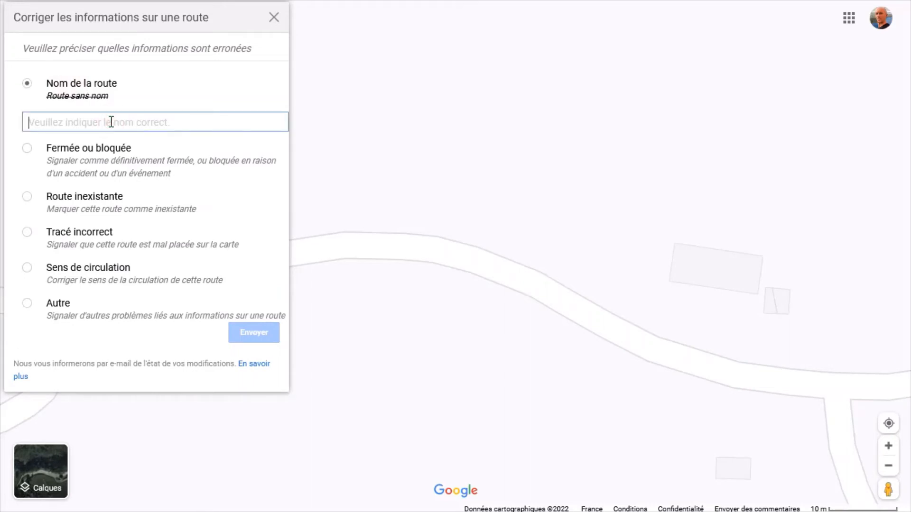
{"action": "type", "text": "Route de la Pie"}
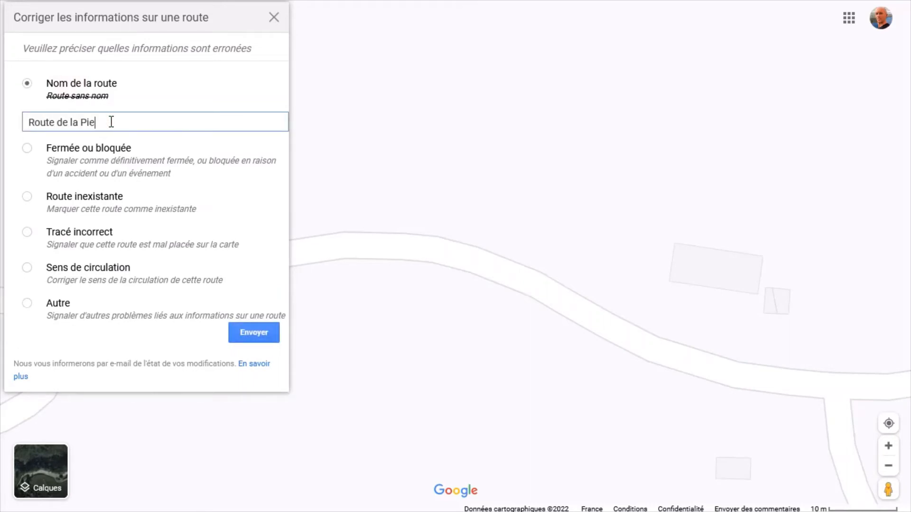
{"action": "type", "text": "rre"}
{"action": "left_click", "coordinate": [256, 331]}
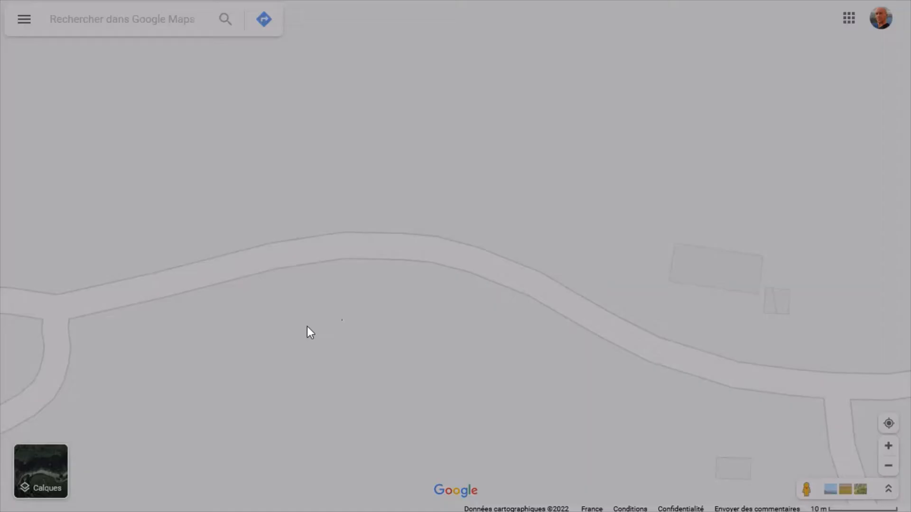
{"action": "left_click", "coordinate": [578, 357]}
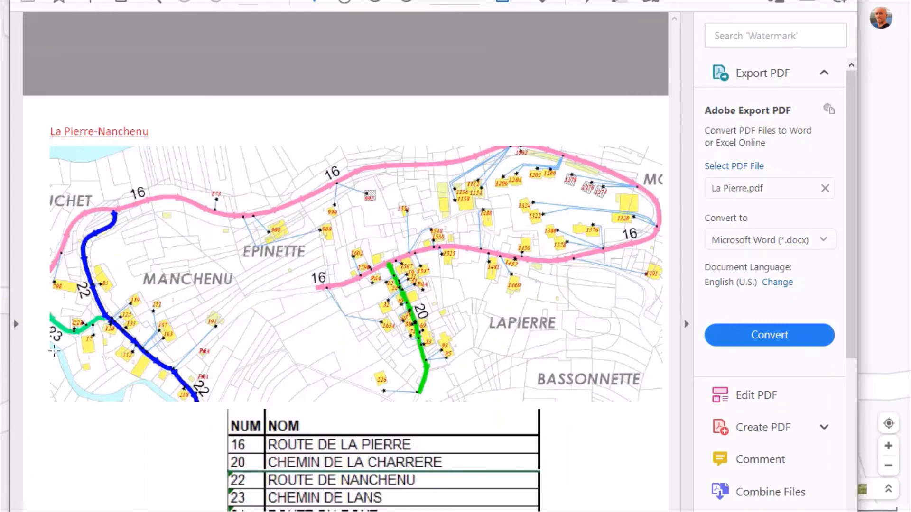
Switch back to Google Maps and survey the unnamed roads from Résidence Goélia past Chalet Savoiage to Télésiège de L'Ormet and Nanchenu.
{"action": "key", "text": "alt+Tab"}
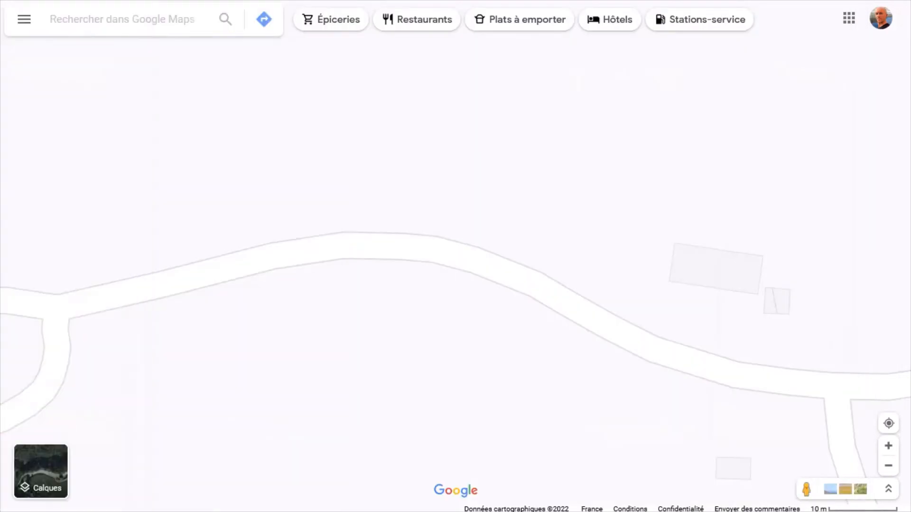
{"action": "scroll", "coordinate": [249, 172], "scroll_direction": "down", "scroll_amount": 2}
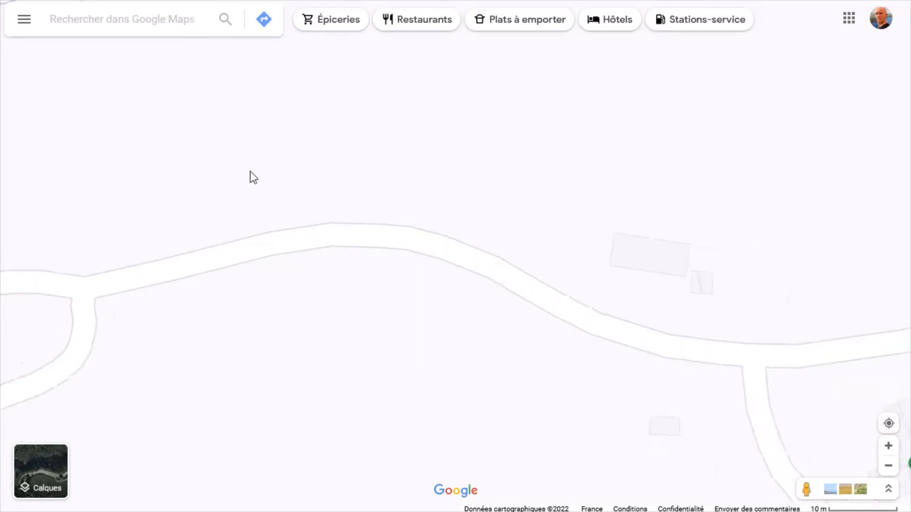
{"action": "scroll", "coordinate": [246, 300], "scroll_direction": "down", "scroll_amount": 3}
{"action": "left_click_drag", "start_coordinate": [490, 343], "coordinate": [320, 263]}
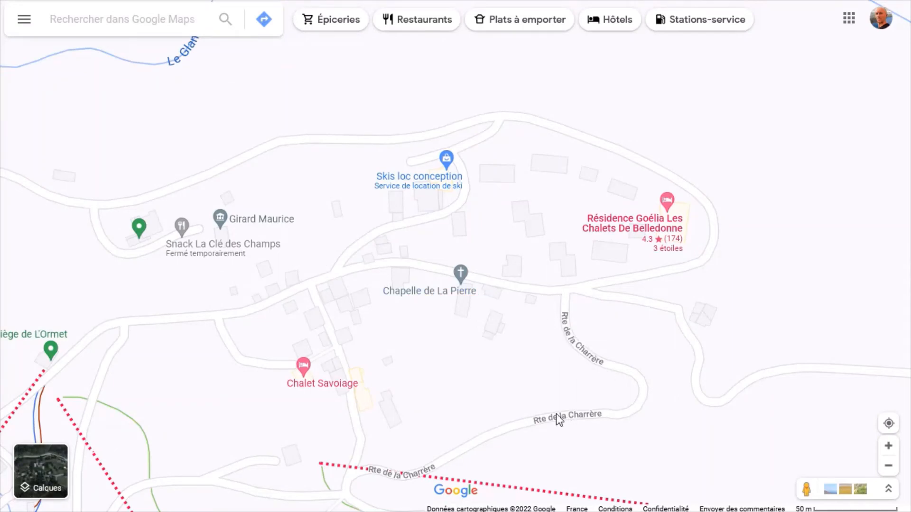
{"action": "left_click_drag", "start_coordinate": [492, 382], "coordinate": [598, 339]}
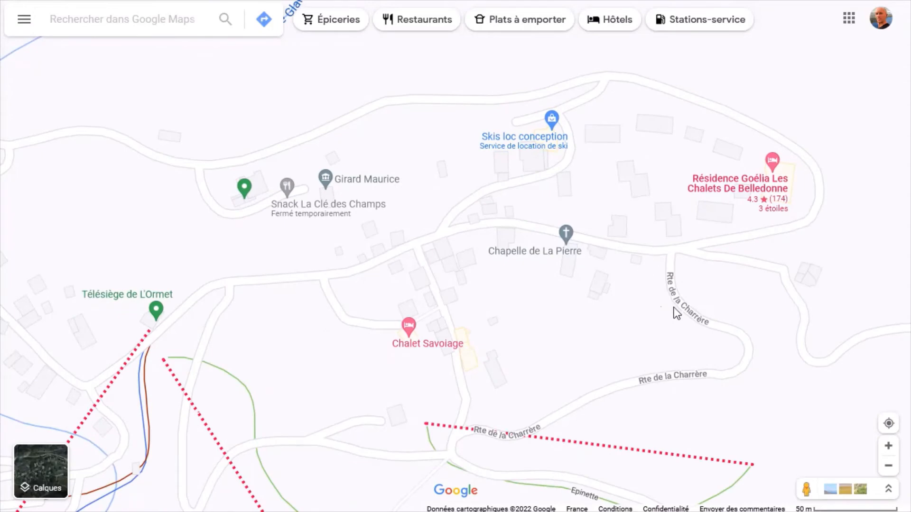
{"action": "left_click_drag", "start_coordinate": [517, 360], "coordinate": [692, 269]}
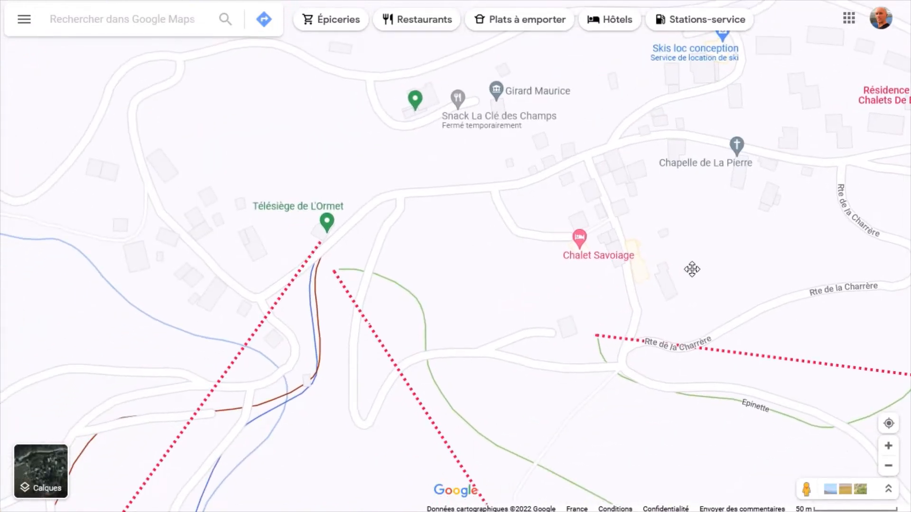
{"action": "left_click_drag", "start_coordinate": [692, 269], "coordinate": [699, 328]}
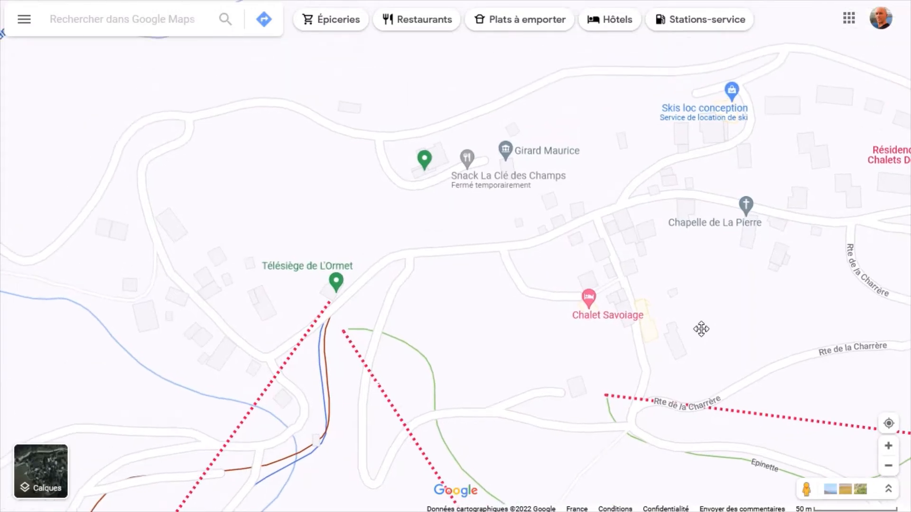
{"action": "left_click_drag", "start_coordinate": [223, 233], "coordinate": [451, 220]}
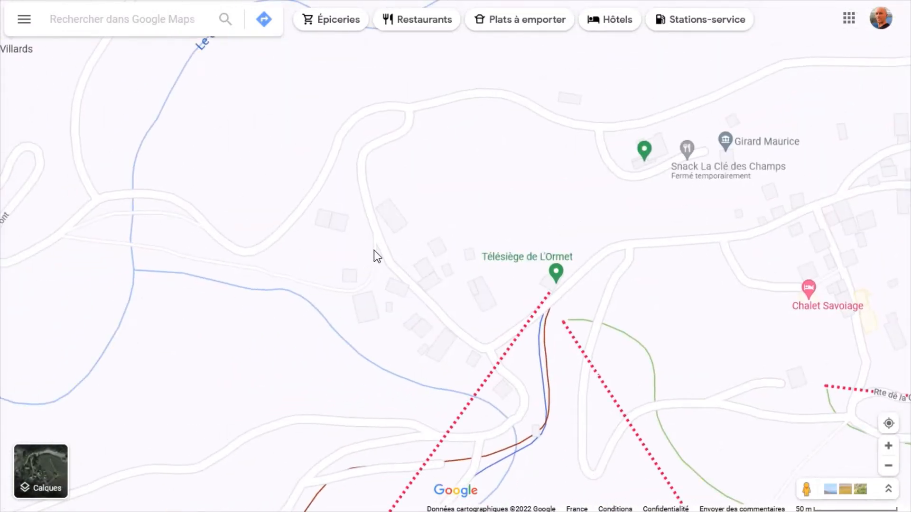
Examine the course of the narrow lane beside Torrent de Bellard, from the Nanchenu road across Le Glandon to the main road.
{"action": "scroll", "coordinate": [333, 288], "scroll_direction": "up", "scroll_amount": 4}
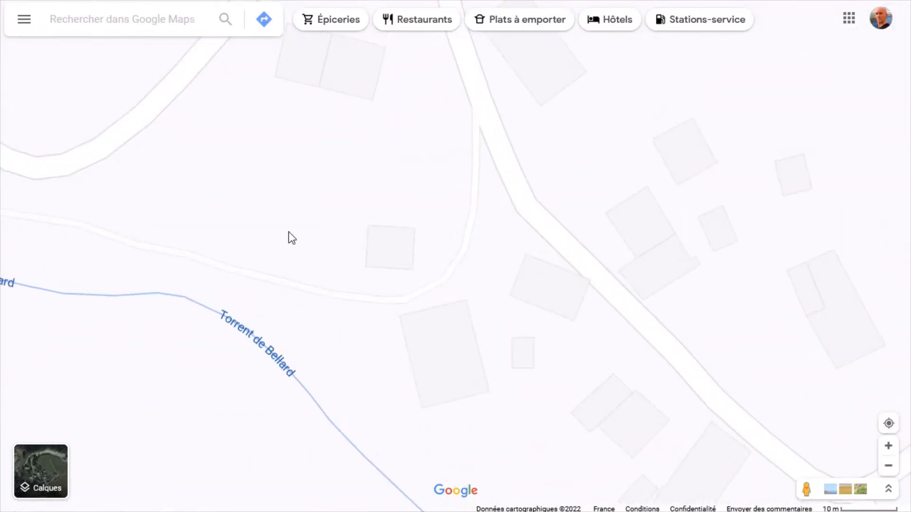
{"action": "mouse_move", "coordinate": [288, 231]}
{"action": "left_mouse_down"}
{"action": "mouse_move", "coordinate": [467, 268]}
{"action": "mouse_move", "coordinate": [596, 311]}
{"action": "mouse_move", "coordinate": [577, 315]}
{"action": "left_mouse_up"}
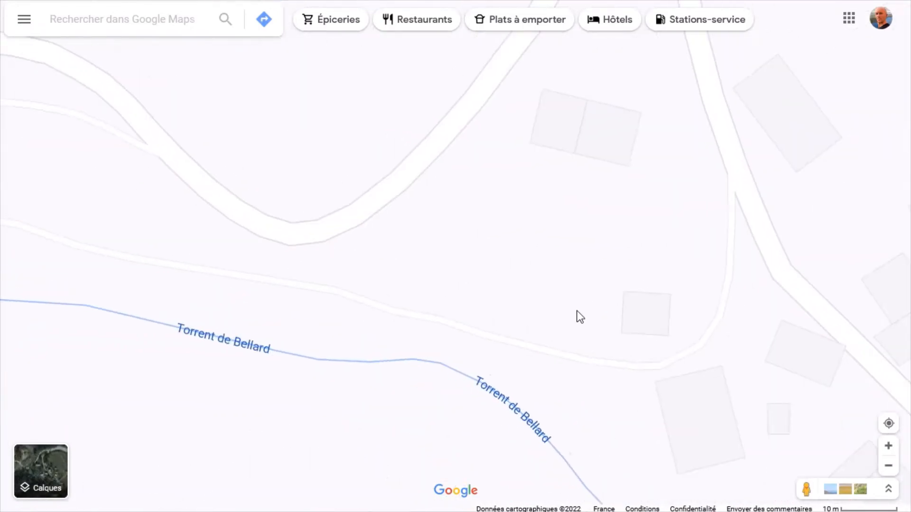
{"action": "scroll", "coordinate": [579, 316], "scroll_direction": "down", "scroll_amount": 2}
{"action": "left_click_drag", "start_coordinate": [474, 285], "coordinate": [579, 263]}
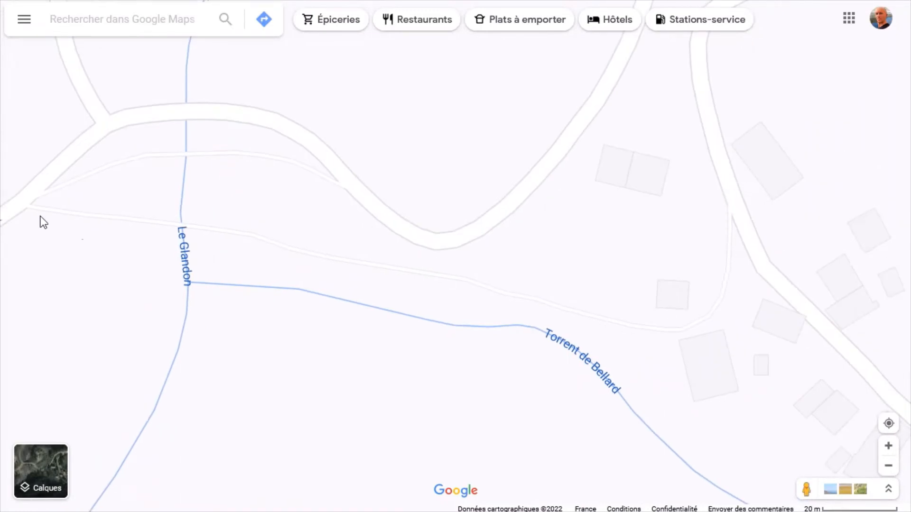
{"action": "left_click_drag", "start_coordinate": [590, 259], "coordinate": [455, 228]}
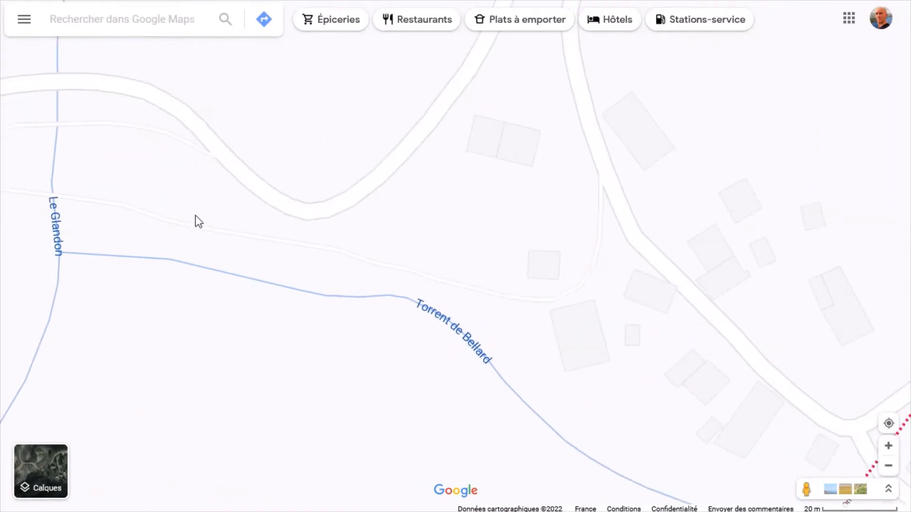
Start another incorrect-information report and select the narrow unnamed lane just north of Torrent de Bellard.
{"action": "left_click", "coordinate": [22, 19]}
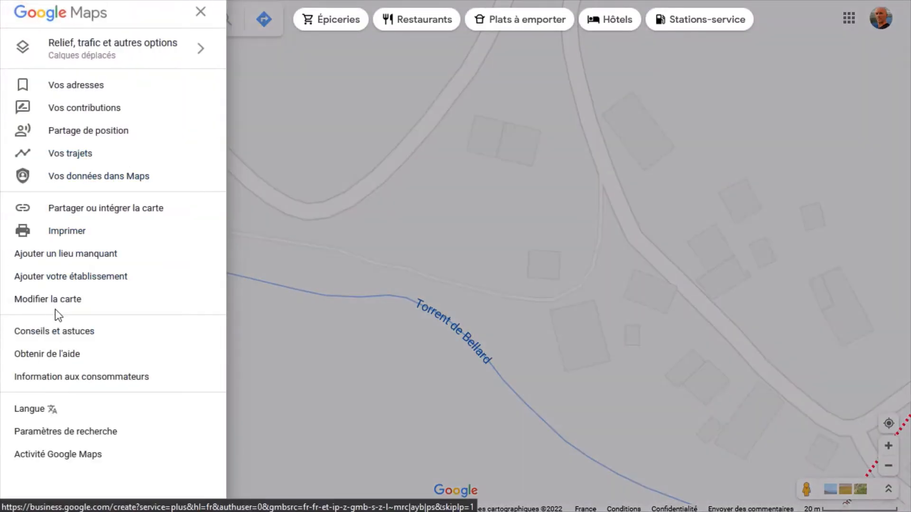
{"action": "left_click", "coordinate": [57, 299]}
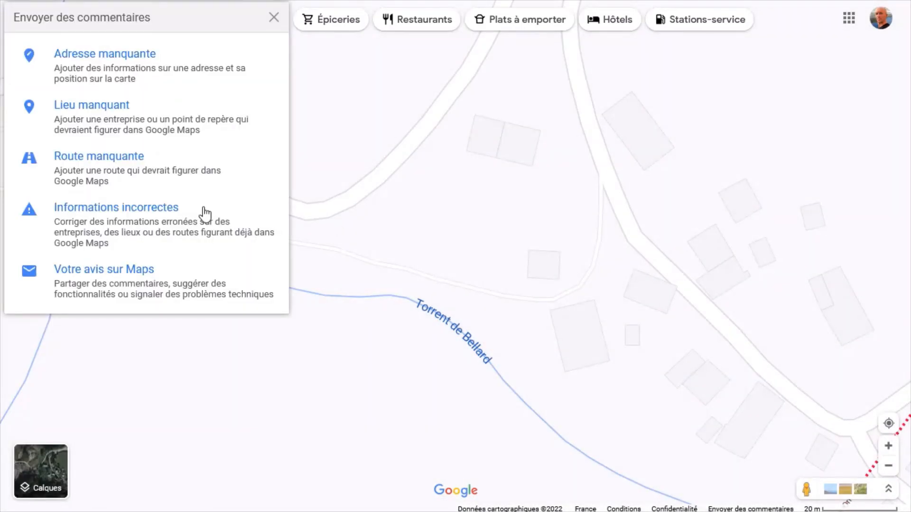
{"action": "left_click", "coordinate": [164, 221]}
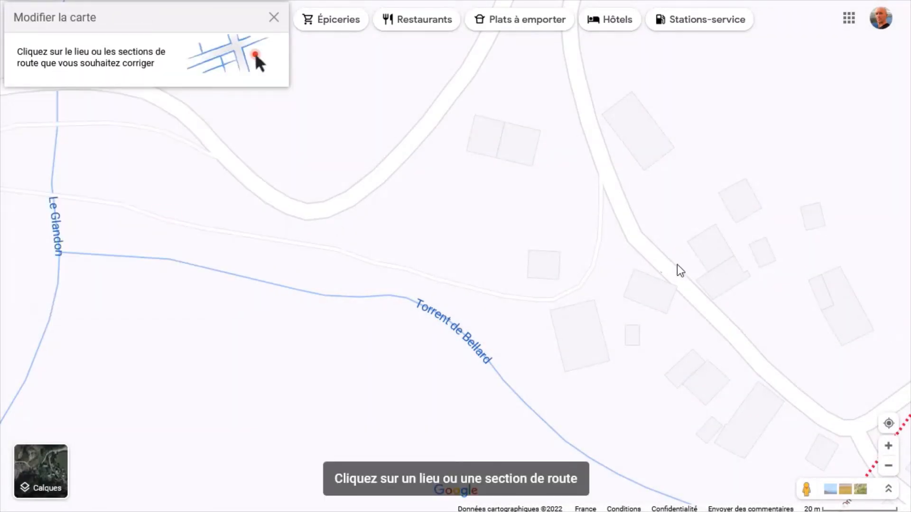
{"action": "left_click", "coordinate": [601, 241]}
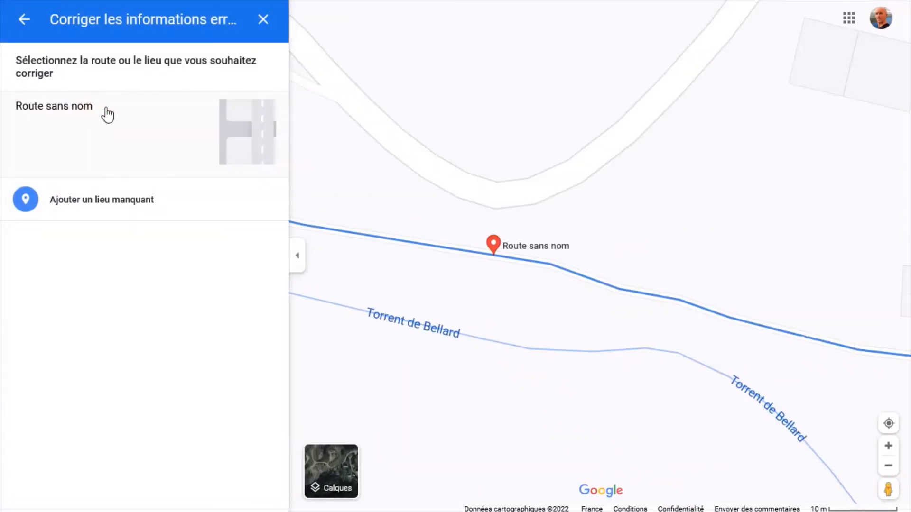
{"action": "left_click", "coordinate": [239, 129]}
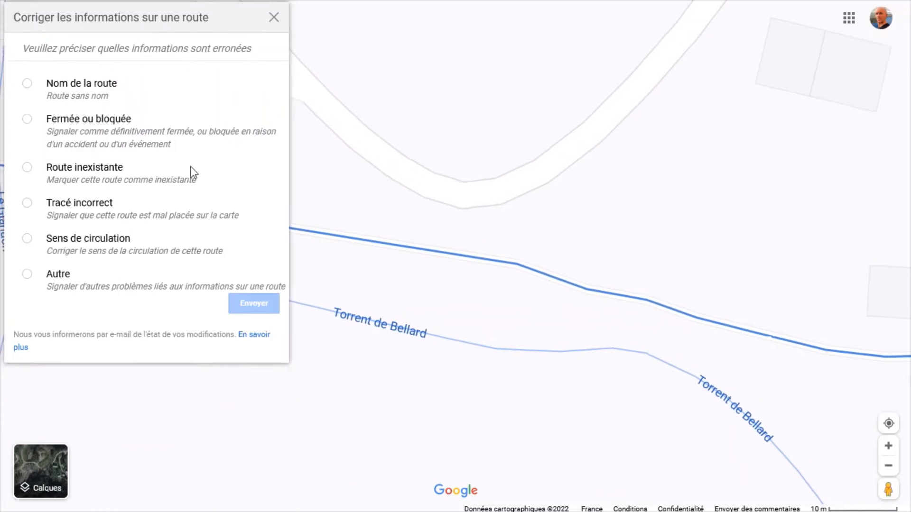
Submit "Chemin de Lans" as the correct name of the selected lane and close the thank-you message.
{"action": "left_click", "coordinate": [87, 88]}
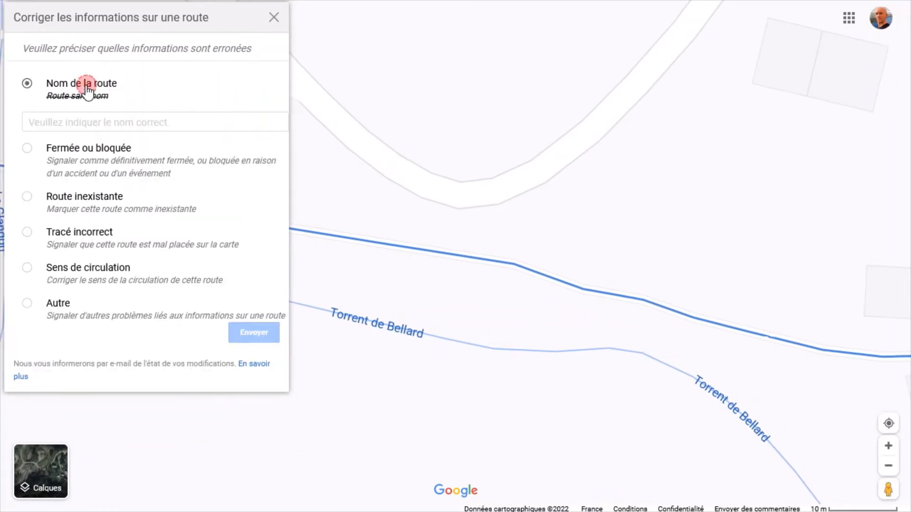
{"action": "left_click", "coordinate": [114, 123]}
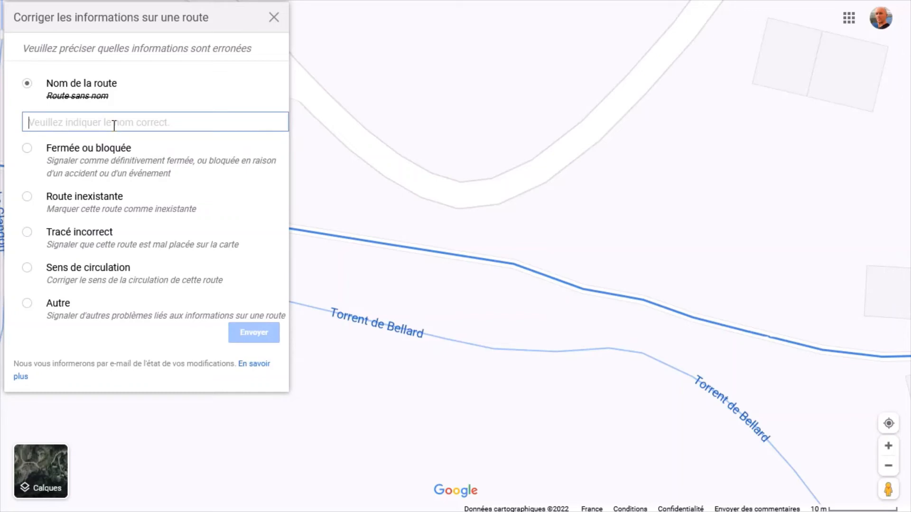
{"action": "type", "text": "Chemin"}
{"action": "key", "text": "BackSpace"}
{"action": "key", "text": "BackSpace"}
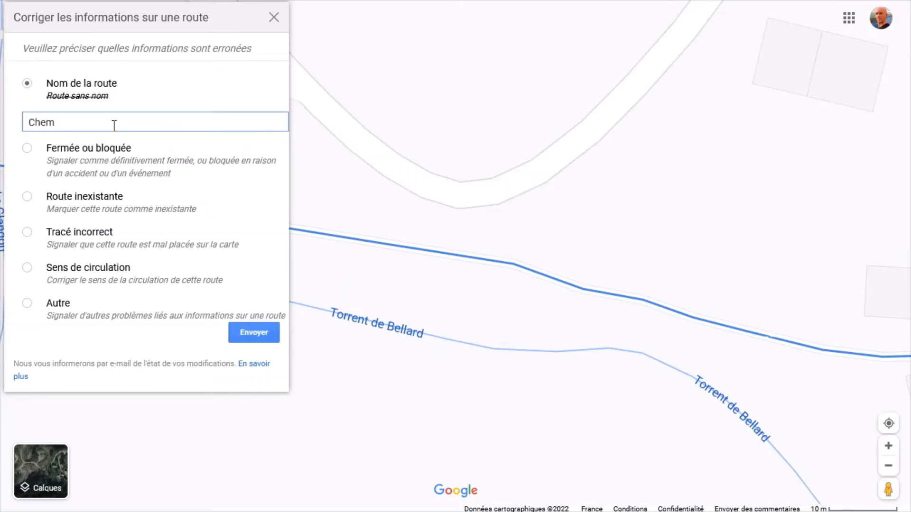
{"action": "type", "text": "in de Lans"}
{"action": "left_click", "coordinate": [258, 331]}
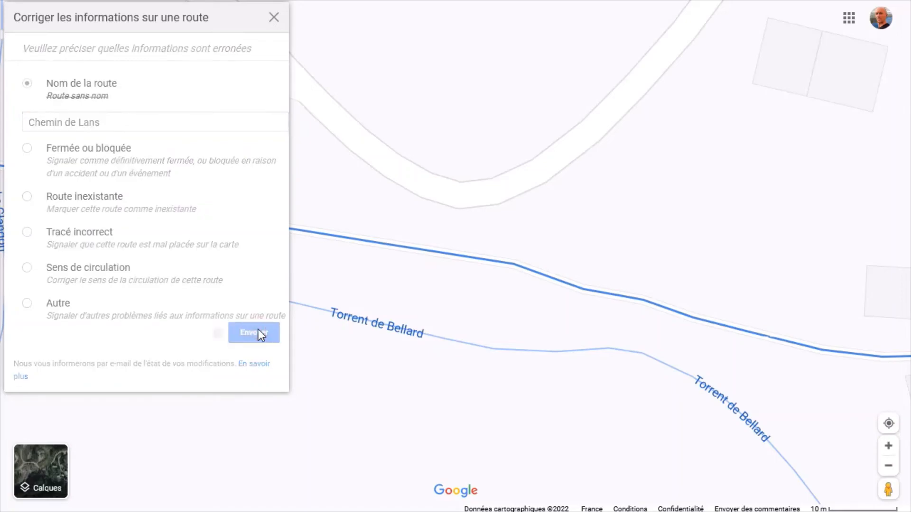
{"action": "left_click", "coordinate": [579, 355]}
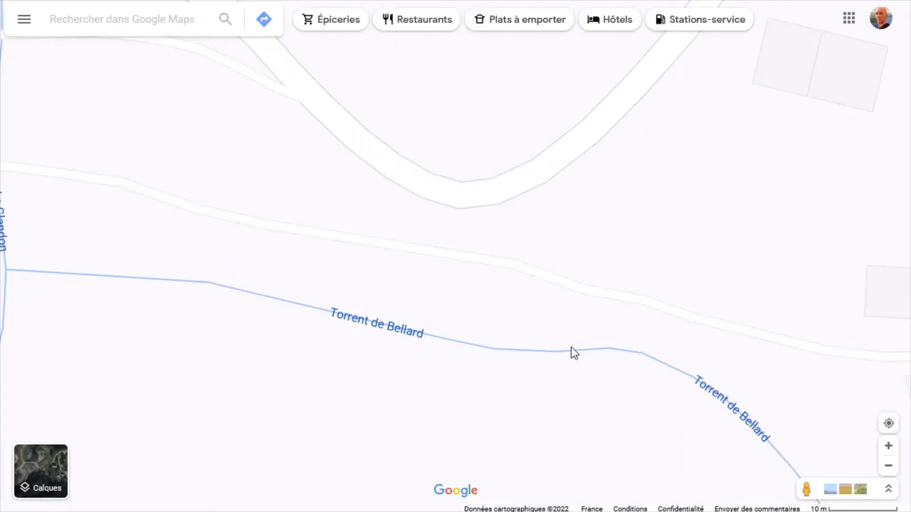
Examine the unnamed mountain tracks south of the village around the Charmettes lift and the Conches run.
{"action": "scroll", "coordinate": [567, 347], "scroll_direction": "down", "scroll_amount": 3}
{"action": "scroll", "coordinate": [566, 341], "scroll_direction": "down", "scroll_amount": 2}
{"action": "left_click_drag", "start_coordinate": [642, 342], "coordinate": [468, 252]}
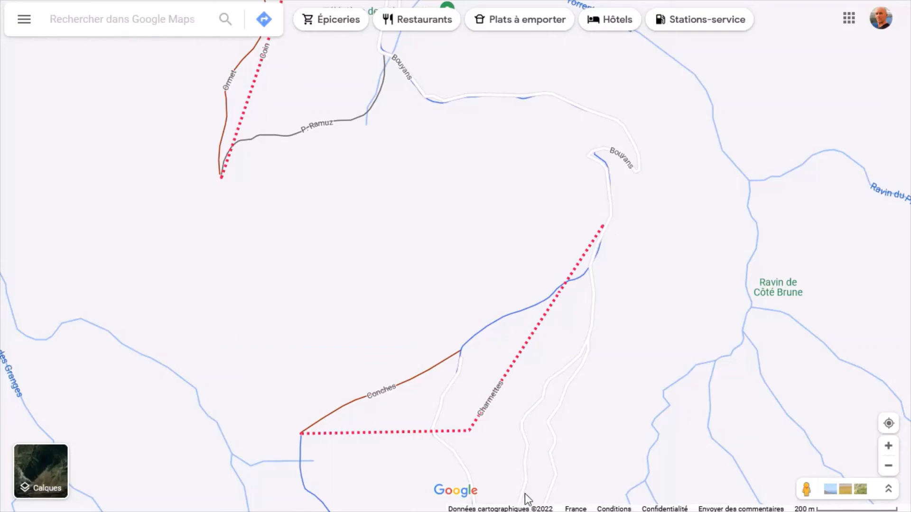
{"action": "left_click_drag", "start_coordinate": [553, 416], "coordinate": [581, 288]}
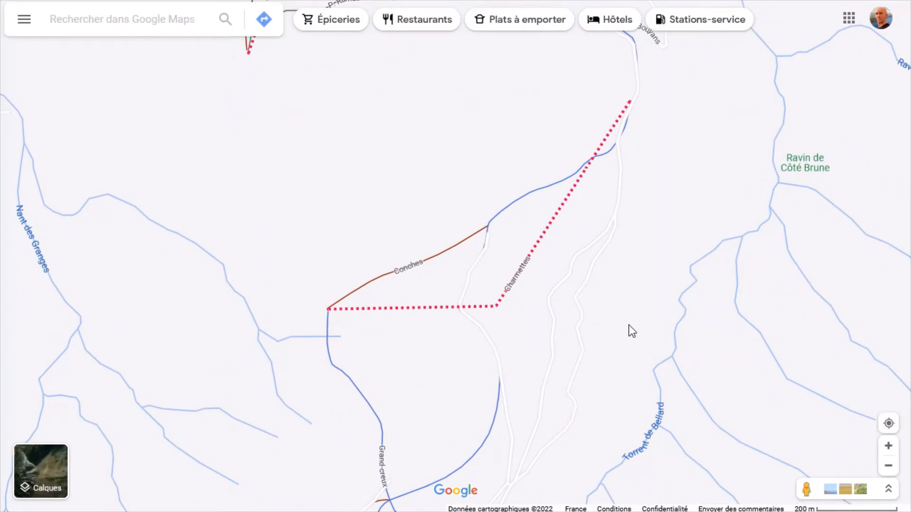
{"action": "scroll", "coordinate": [592, 372], "scroll_direction": "up", "scroll_amount": 3}
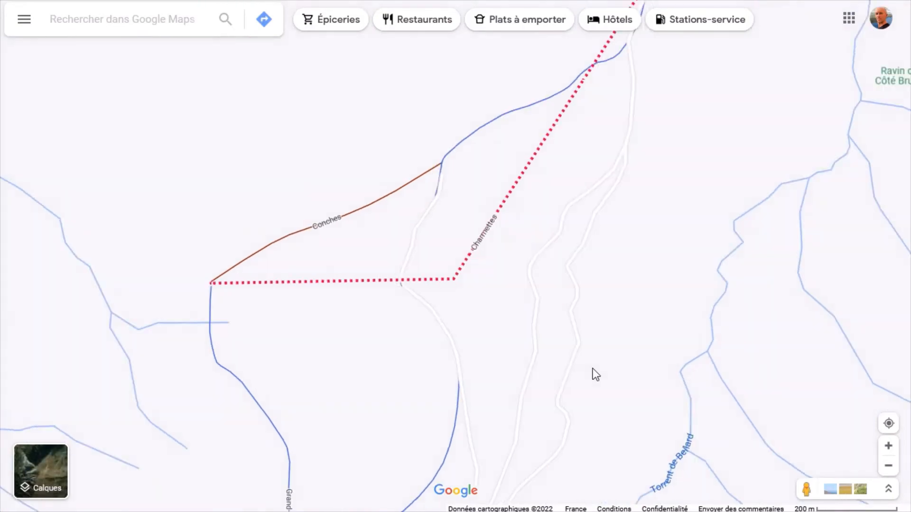
{"action": "left_click_drag", "start_coordinate": [609, 285], "coordinate": [643, 416]}
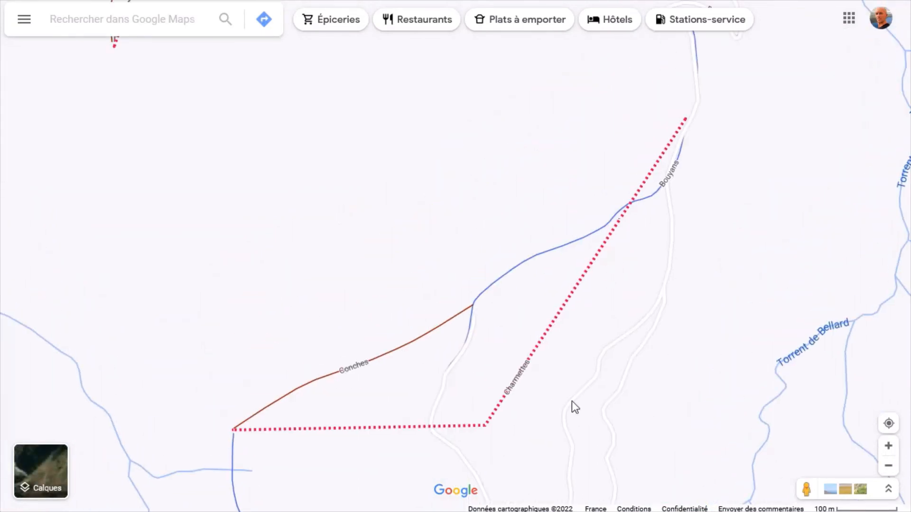
Switch the map to satellite imagery and examine the tracks around the Charmettes lift and the Bouyans run.
{"action": "left_click", "coordinate": [54, 472]}
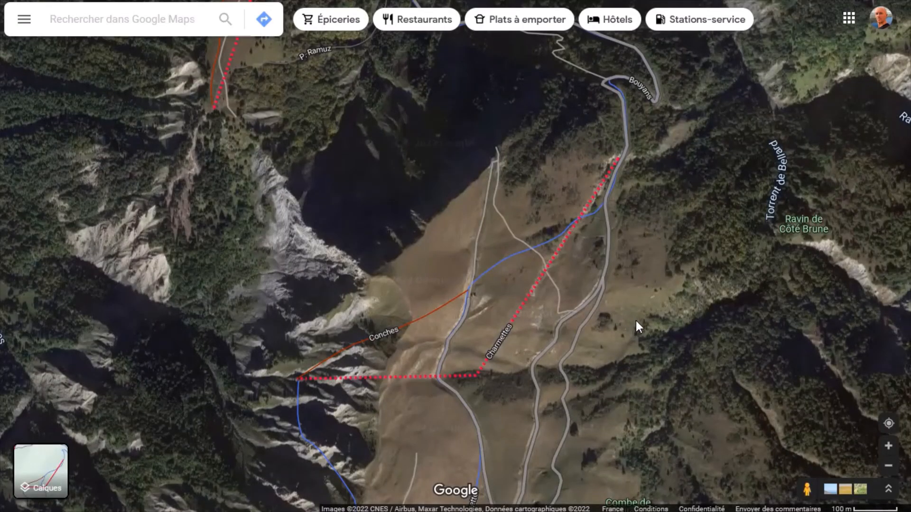
{"action": "left_click_drag", "start_coordinate": [636, 321], "coordinate": [685, 190]}
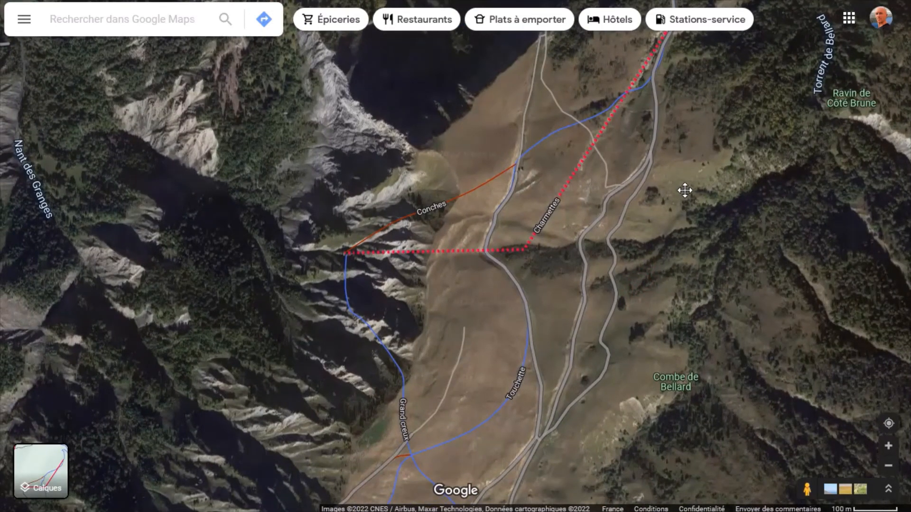
{"action": "left_click_drag", "start_coordinate": [684, 191], "coordinate": [611, 360]}
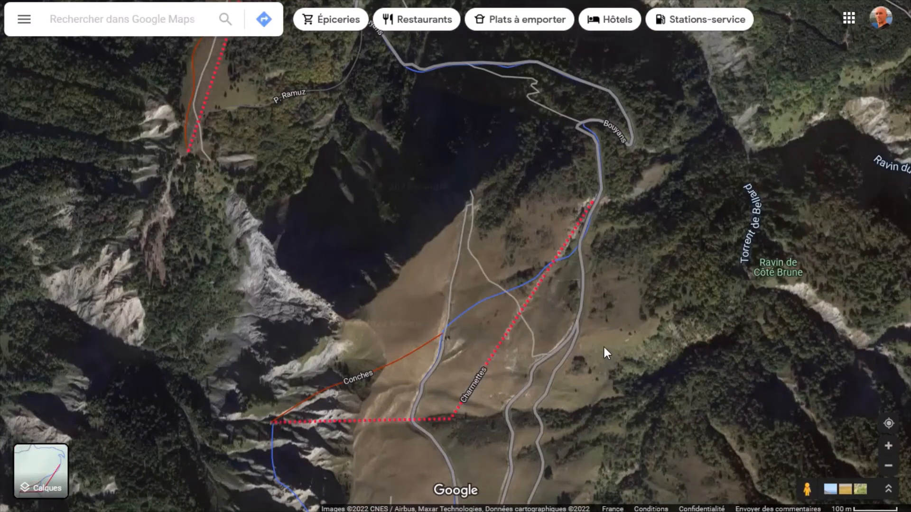
{"action": "left_click_drag", "start_coordinate": [611, 239], "coordinate": [598, 274]}
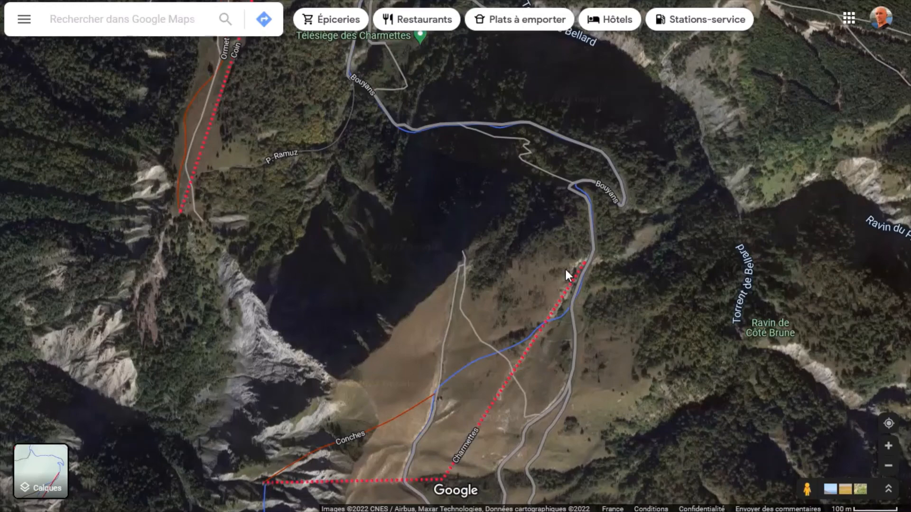
{"action": "left_click_drag", "start_coordinate": [631, 220], "coordinate": [641, 349]}
View the whole Saint-Colomban-des-Villards valley in satellite imagery and preview the details of the Mairie.
{"action": "scroll", "coordinate": [634, 363], "scroll_direction": "down", "scroll_amount": 3}
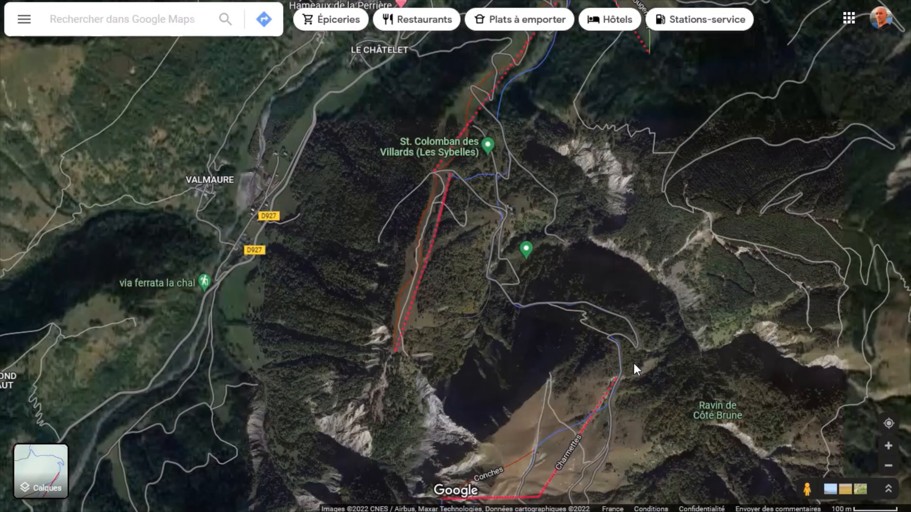
{"action": "scroll", "coordinate": [633, 360], "scroll_direction": "down", "scroll_amount": 3}
{"action": "left_click_drag", "start_coordinate": [691, 261], "coordinate": [514, 356]}
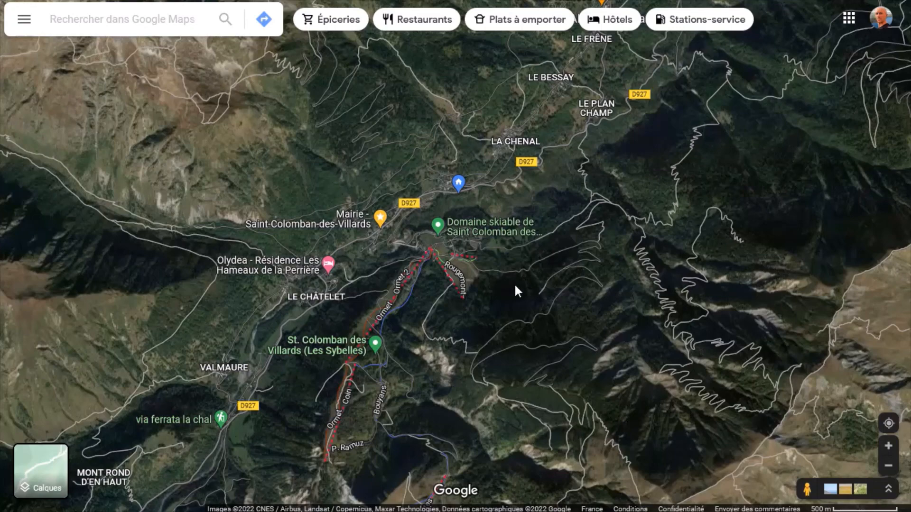
{"action": "mouse_move", "coordinate": [346, 222]}
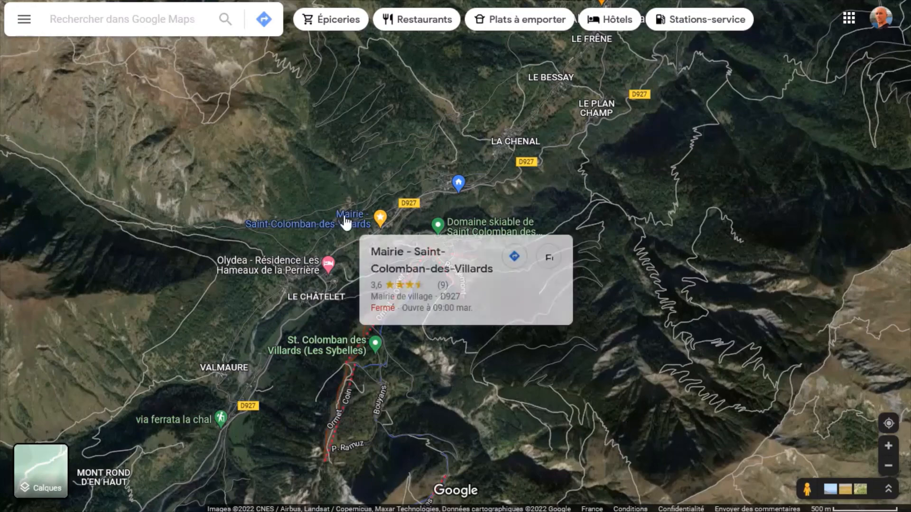